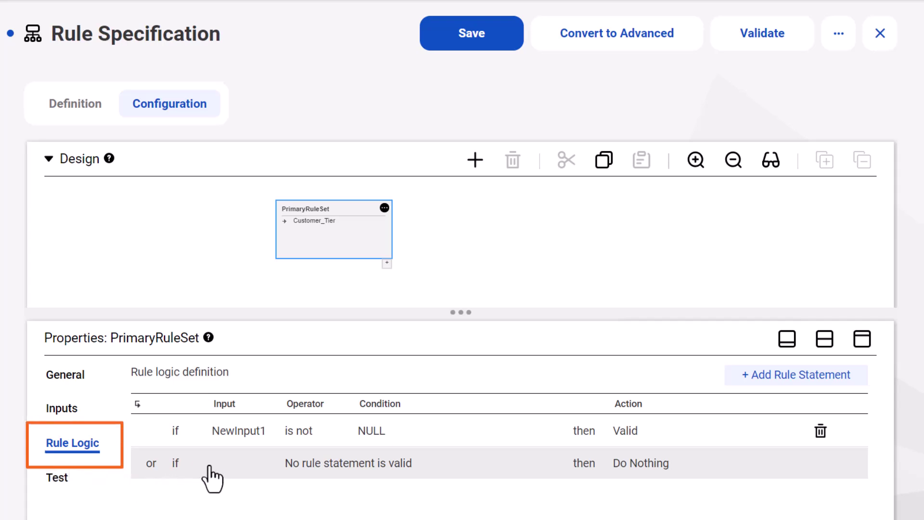
Make the first rule statement check Order_Amount is greater than integer value 50000
left_click(257, 434)
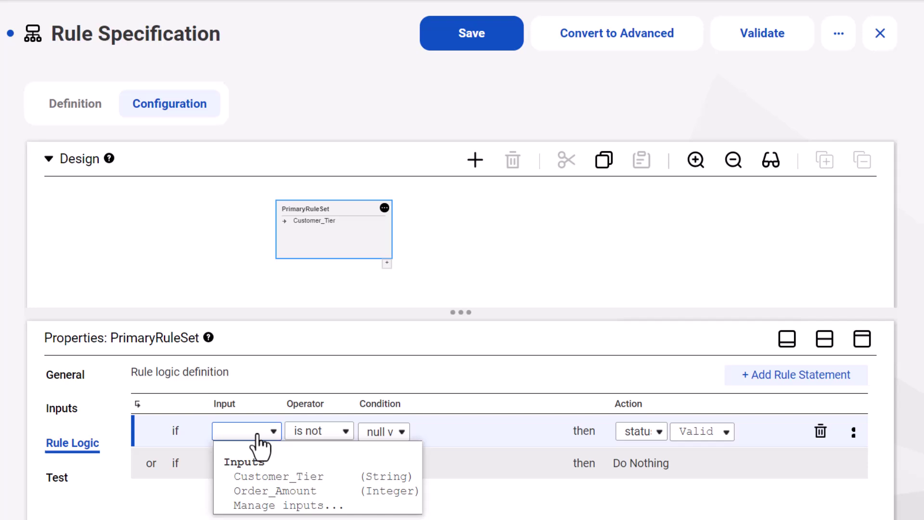
left_click(337, 498)
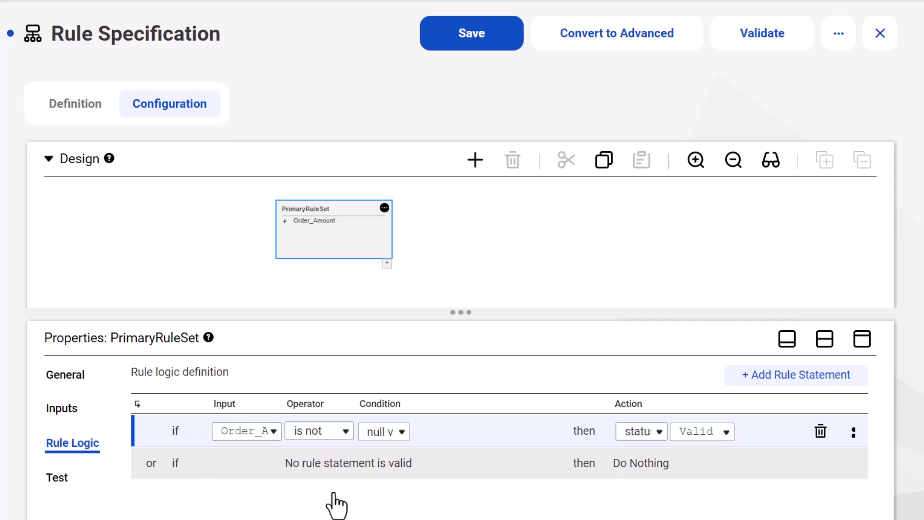
left_click(346, 434)
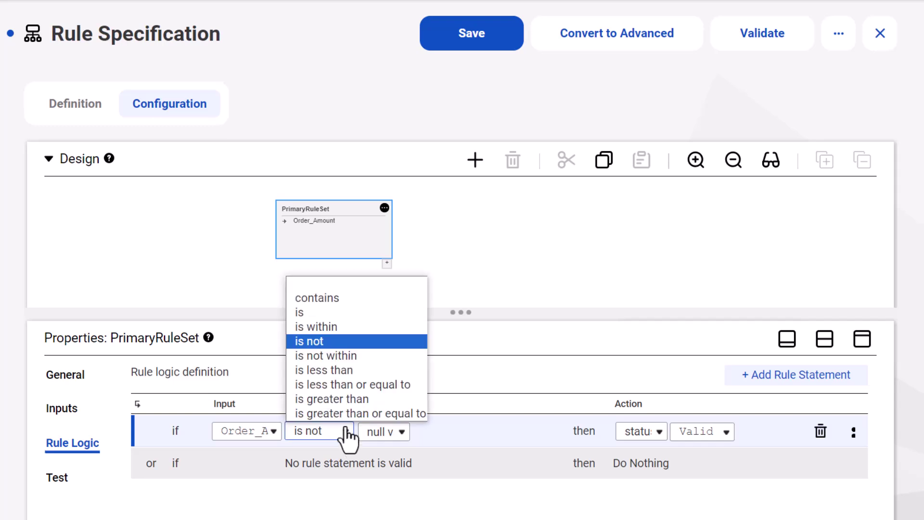
left_click(334, 416)
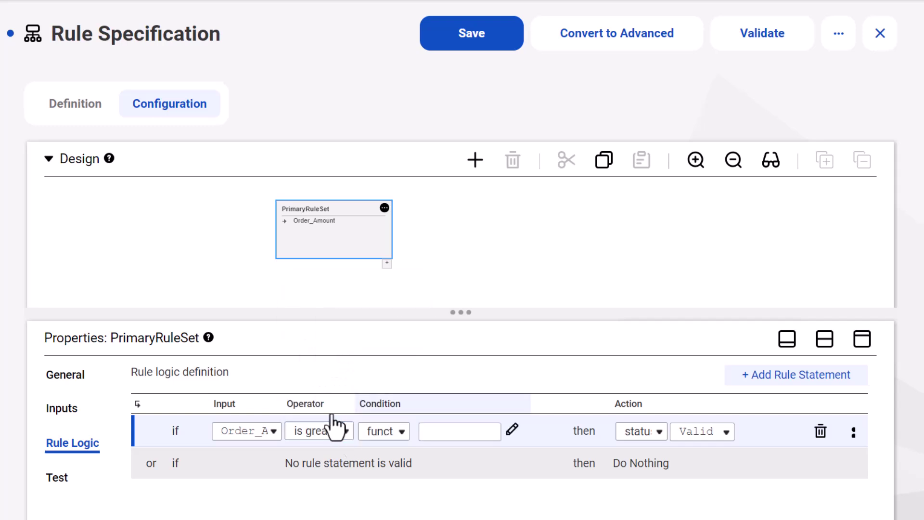
left_click(401, 432)
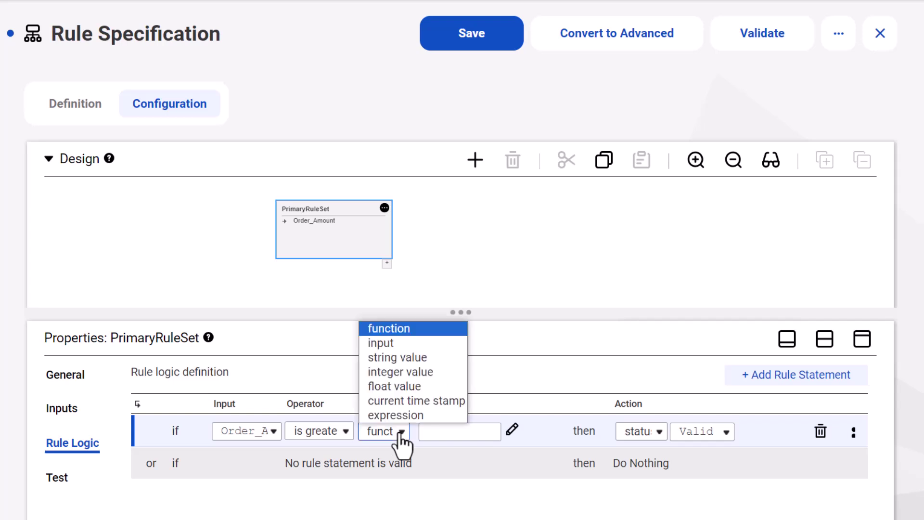
left_click(402, 373)
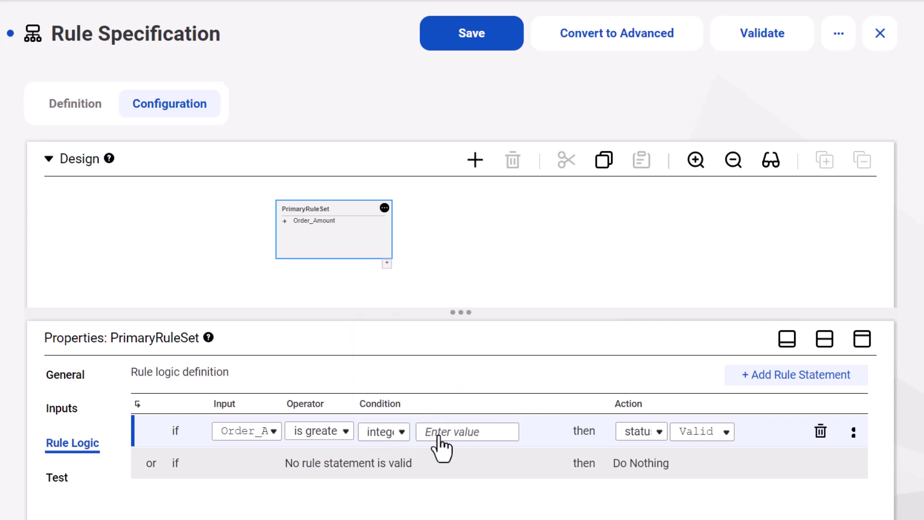
type("50000")
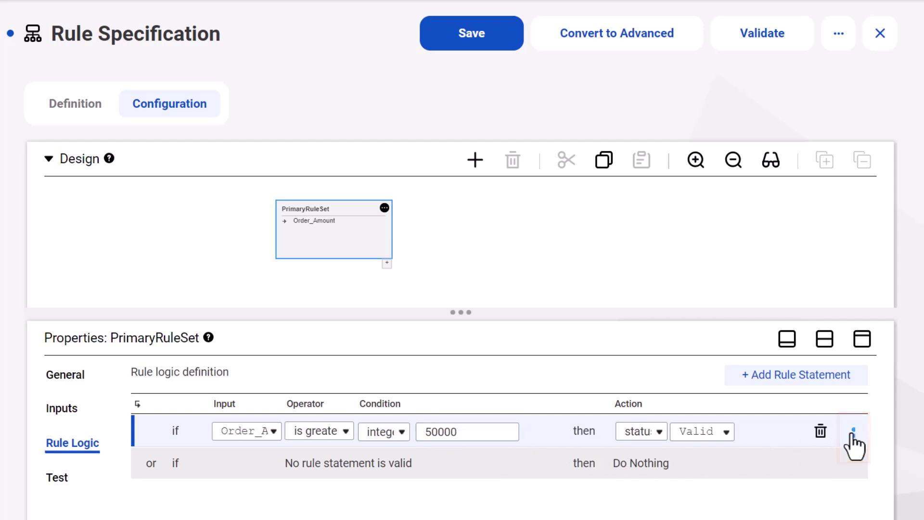
Add an empty 'and' condition row beneath the Order_Amount check from the statement's options menu
left_click(853, 433)
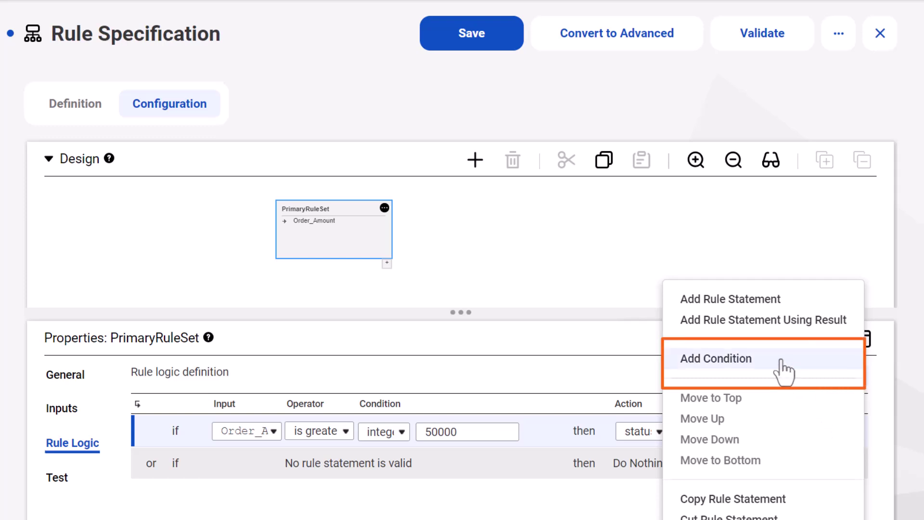
left_click(784, 372)
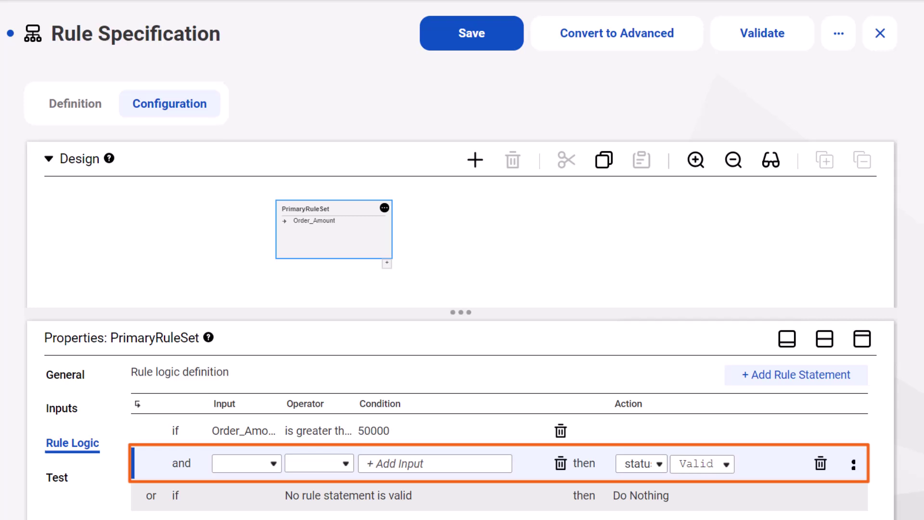
Set the 'and' condition to Customer_Tier is string value 'Diamond'
left_click(273, 466)
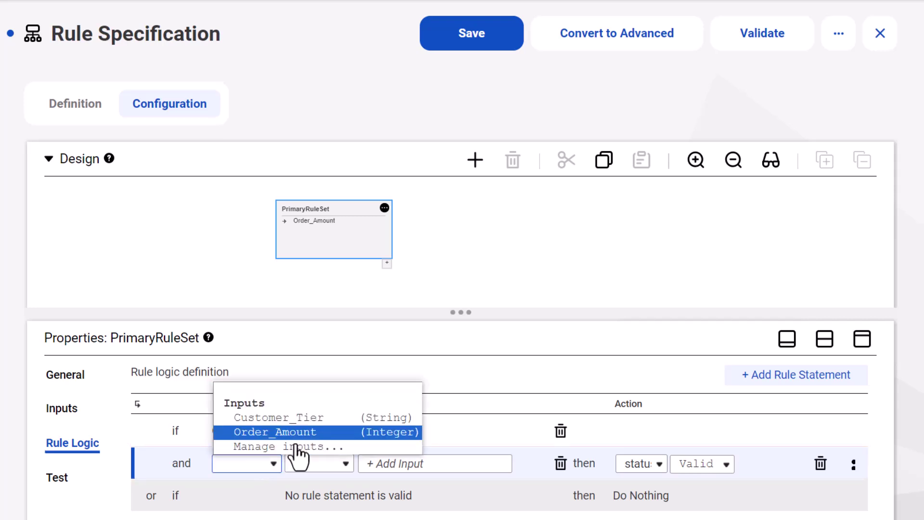
left_click(321, 419)
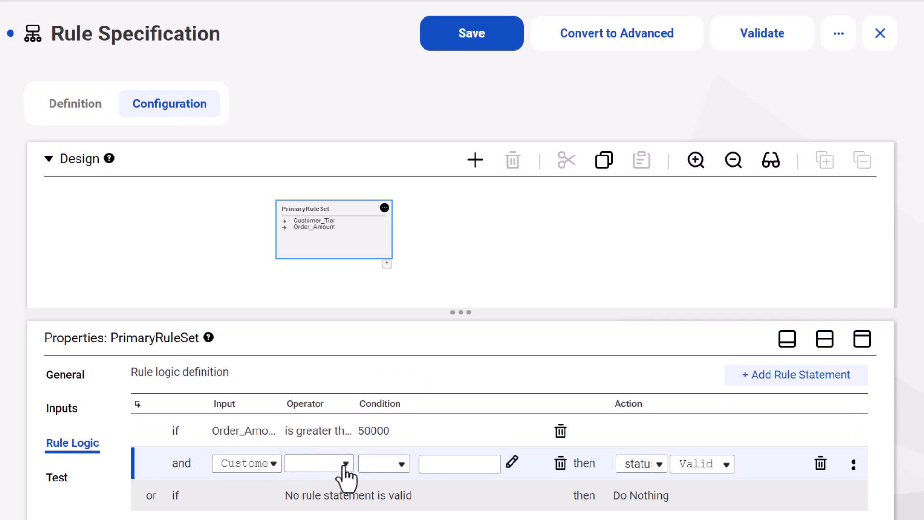
left_click(345, 465)
left_click(321, 349)
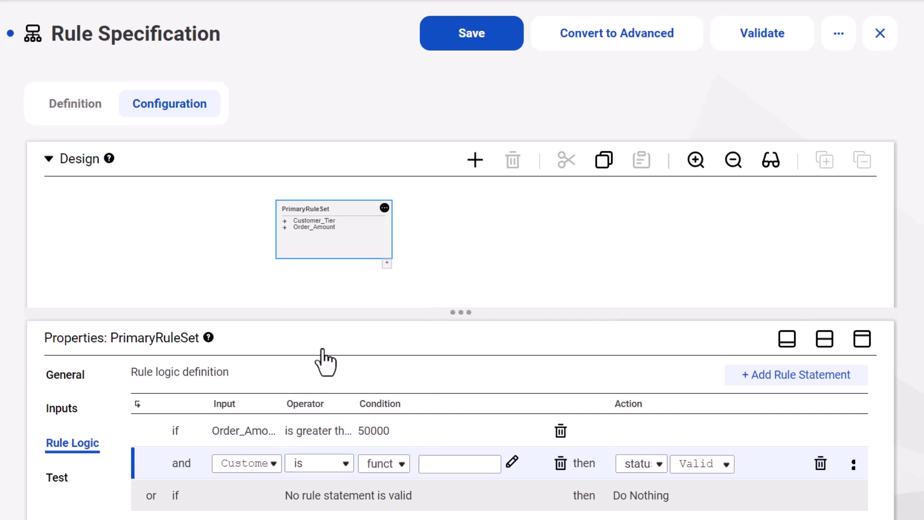
left_click(401, 465)
left_click(398, 390)
type("Diamond")
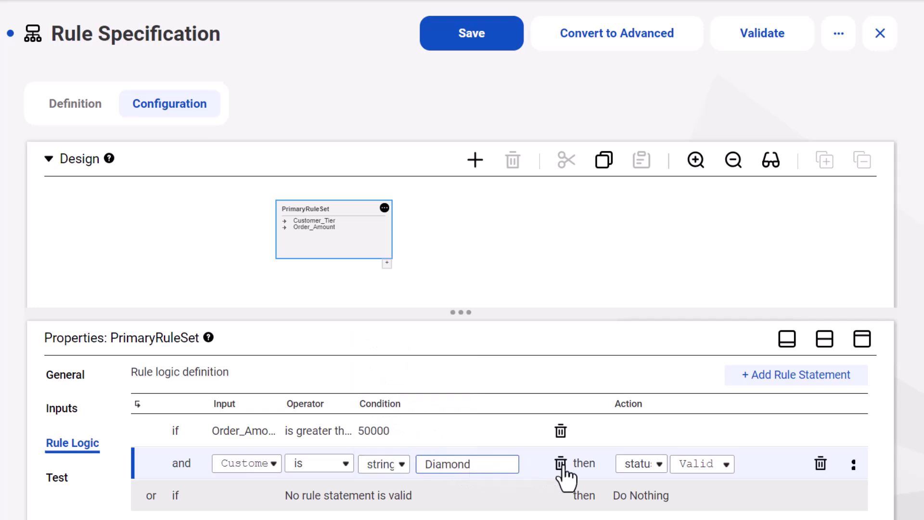
Make the statement's action return the string value 'COUPON' and commit the edit
left_click(659, 466)
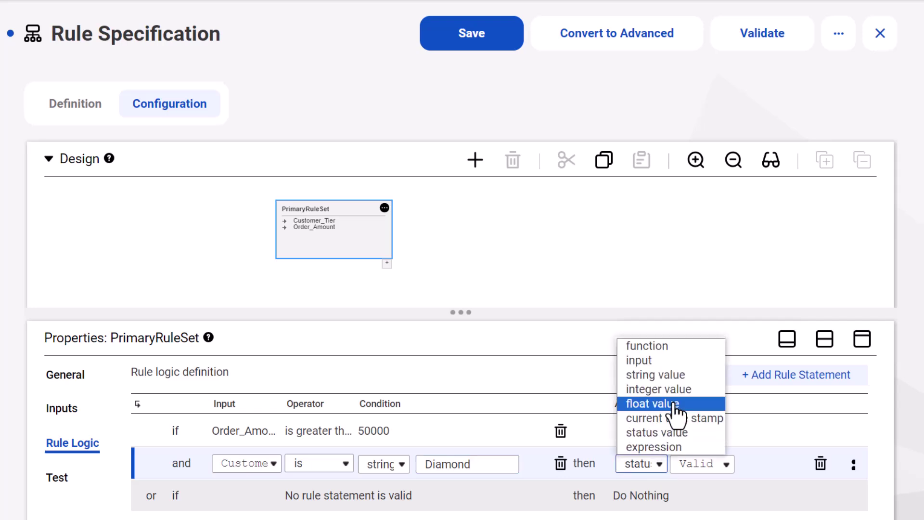
left_click(652, 376)
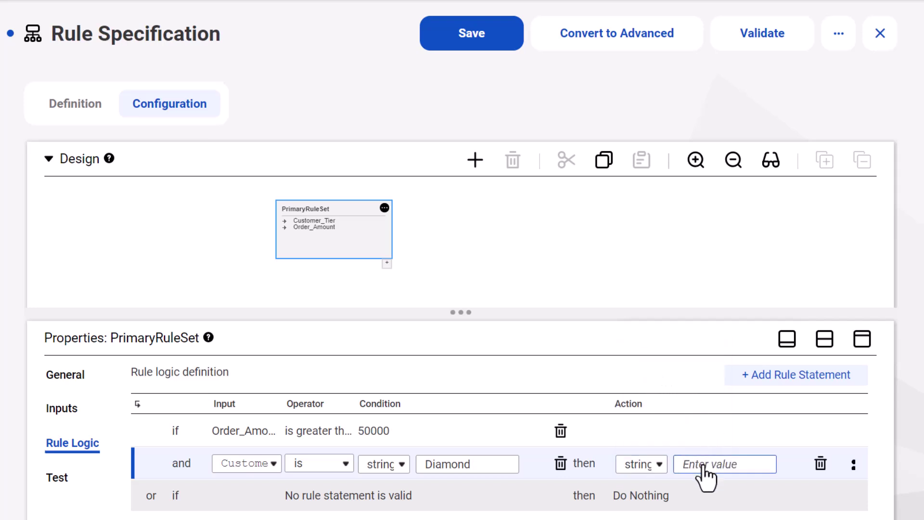
type("COUPON")
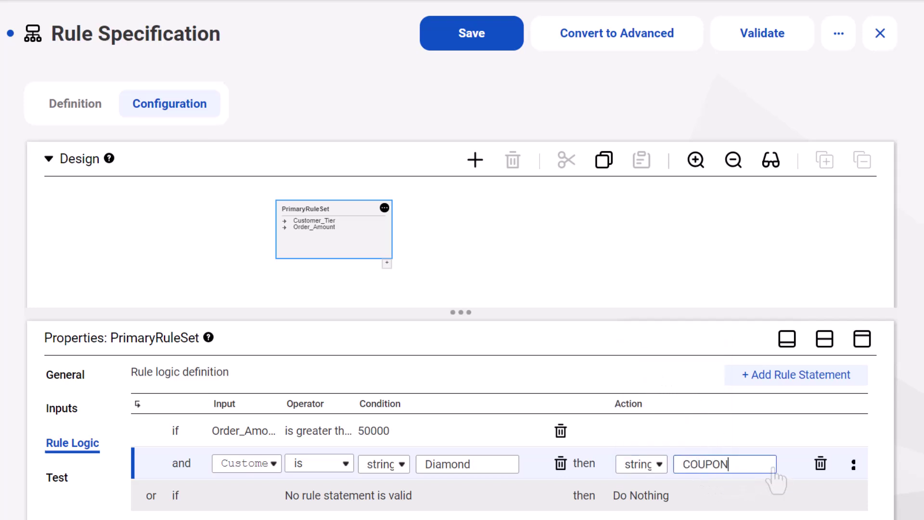
key("Return")
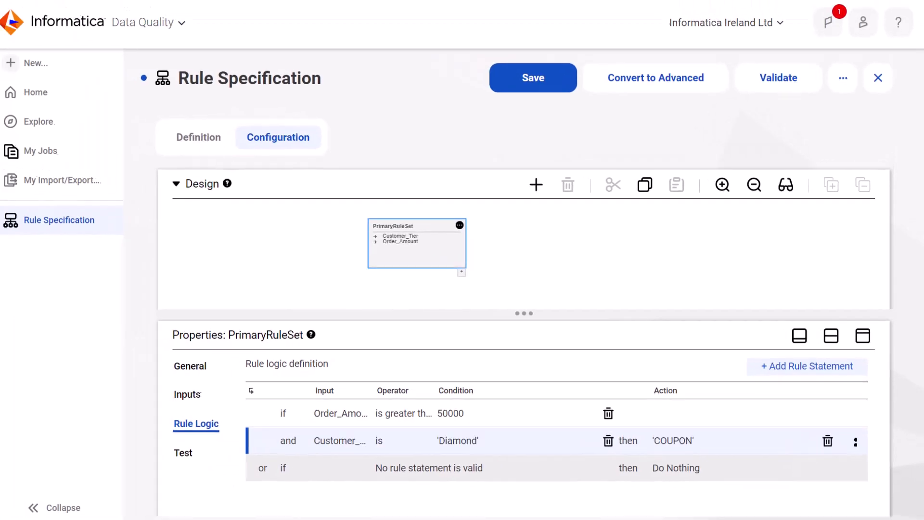